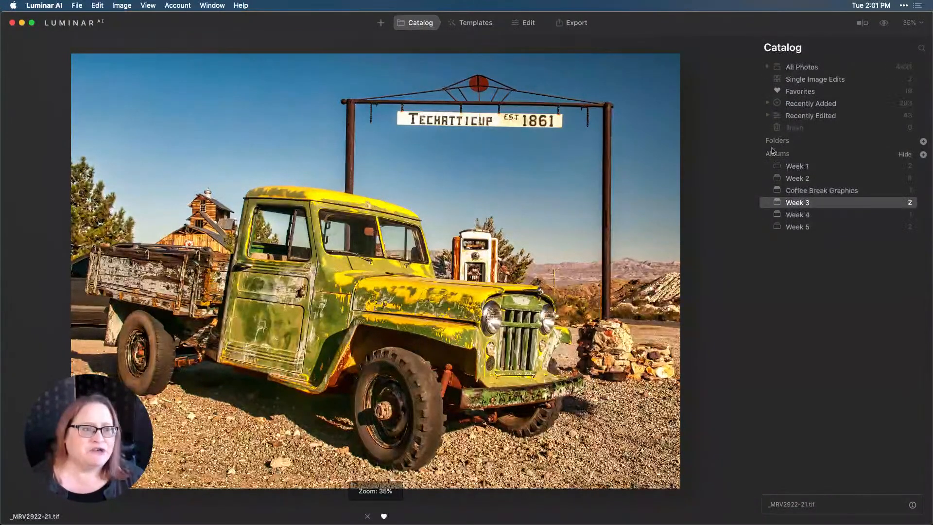
- Compare the edited truck photo with its unedited version, and revert it to the Original state in its edit history
click(884, 23)
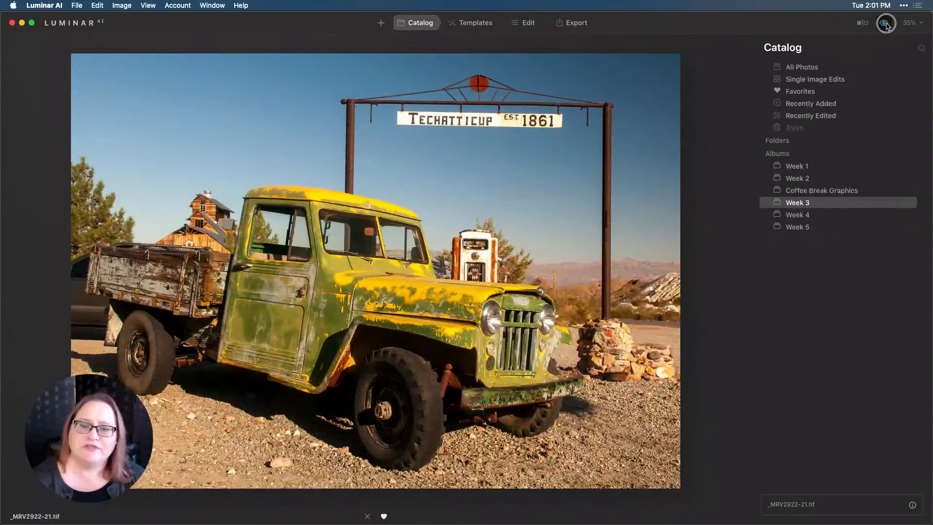
click(886, 23)
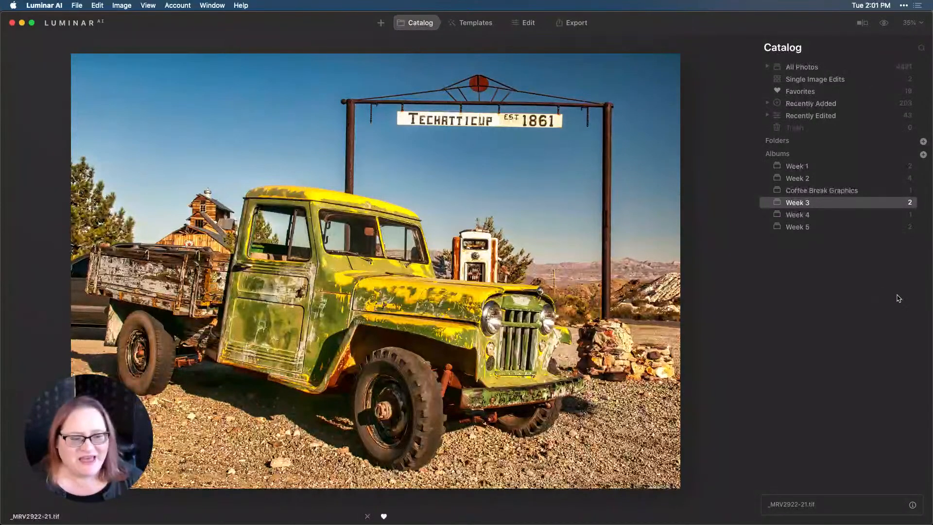
click(527, 23)
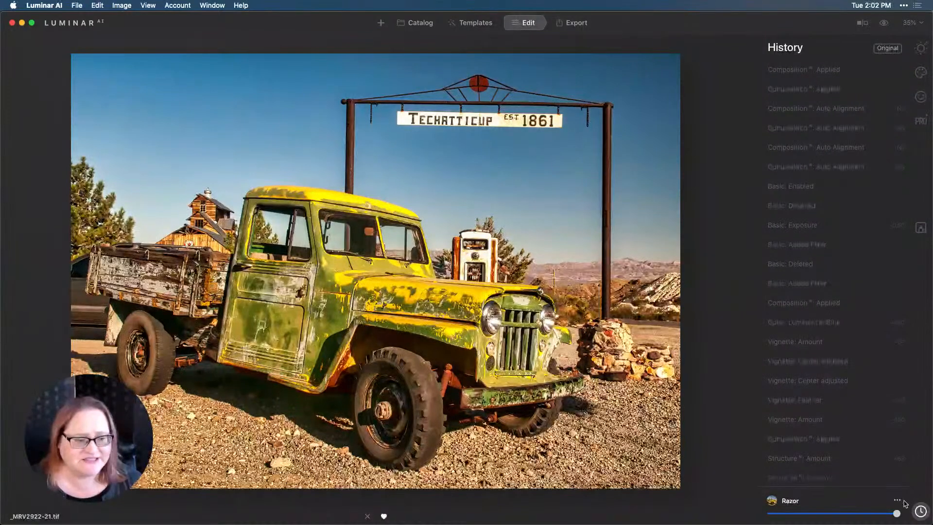
scroll(827, 441, down, 10)
scroll(828, 441, down, 5)
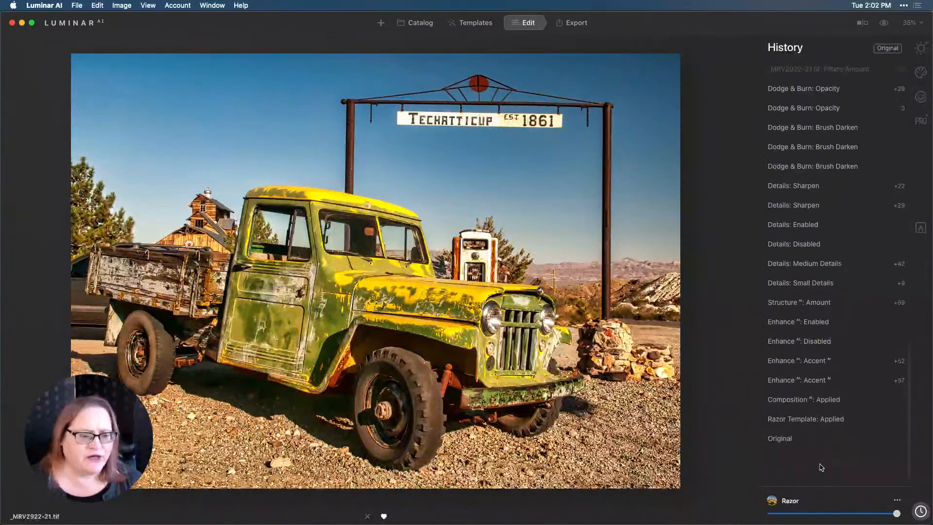
click(780, 470)
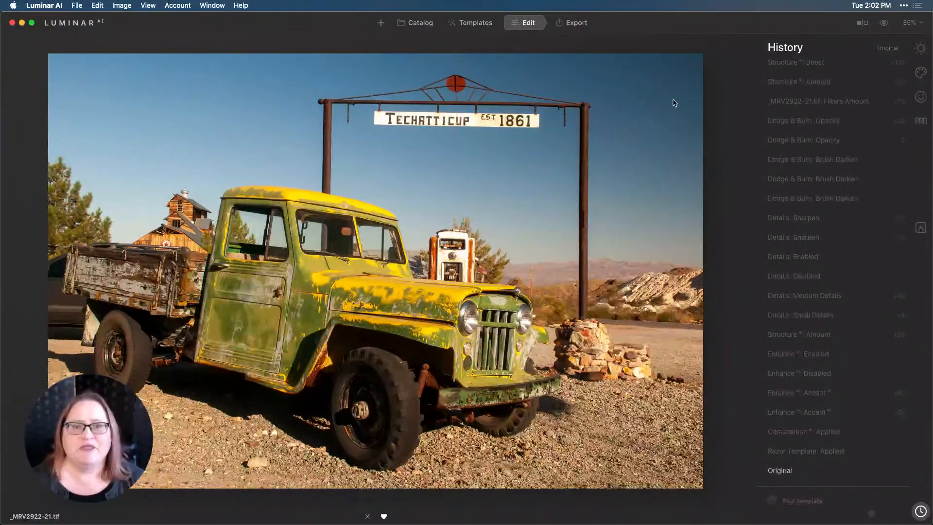
- Apply the Razor template from the Objects collection in the Macro category to the truck photo
click(476, 27)
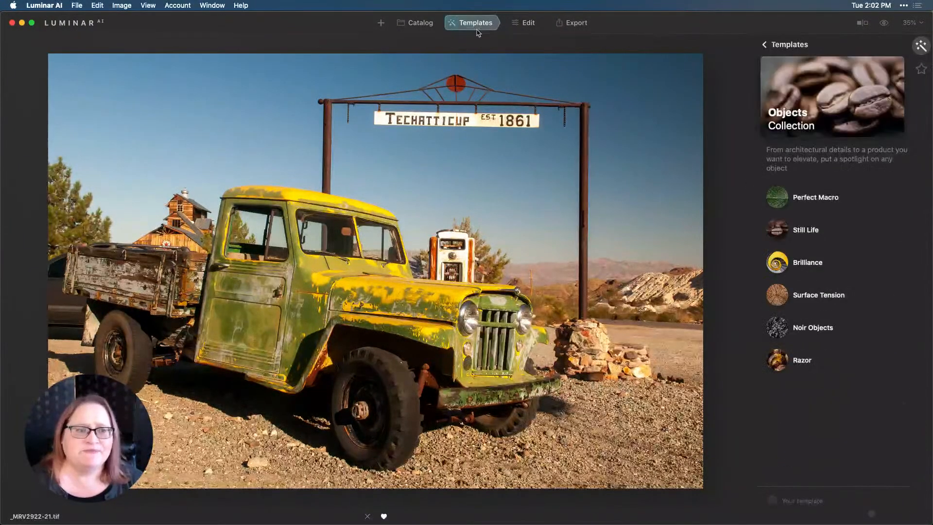
click(765, 44)
scroll(834, 146, up, 10)
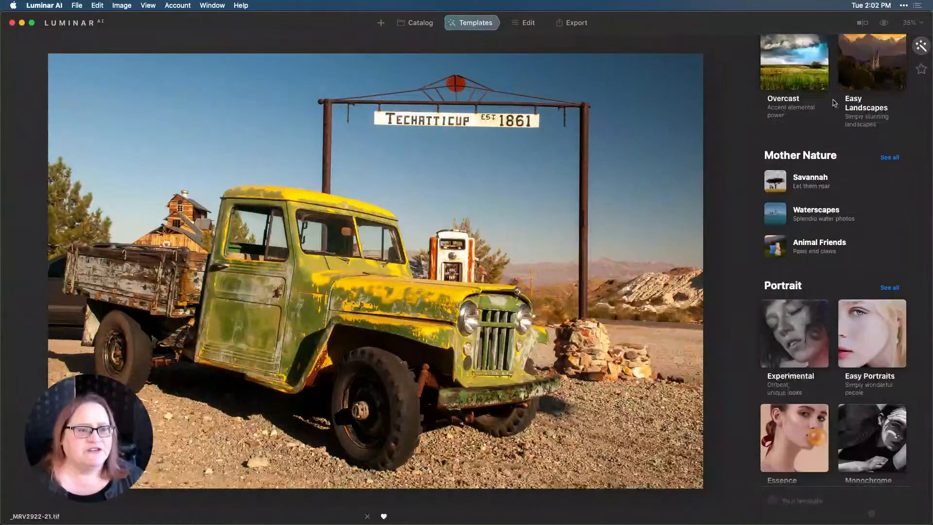
scroll(834, 103, up, 3)
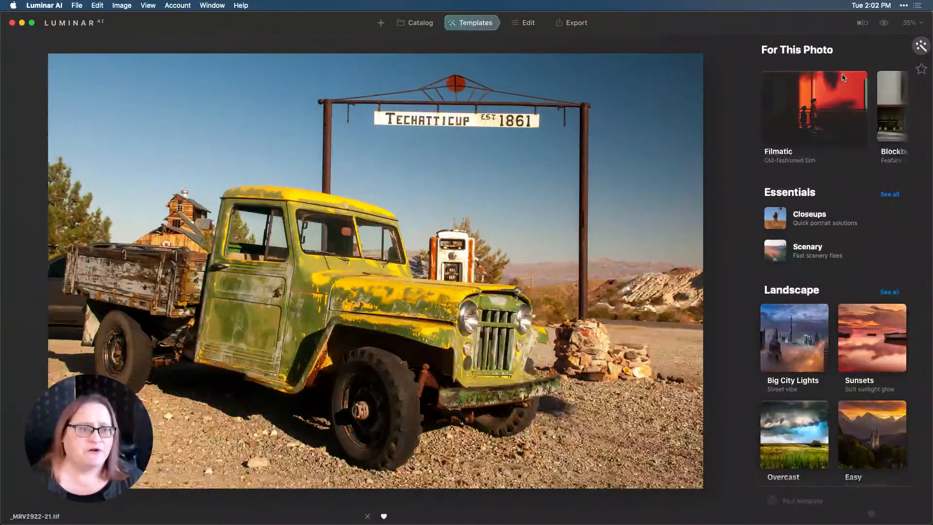
scroll(775, 112, right, 5)
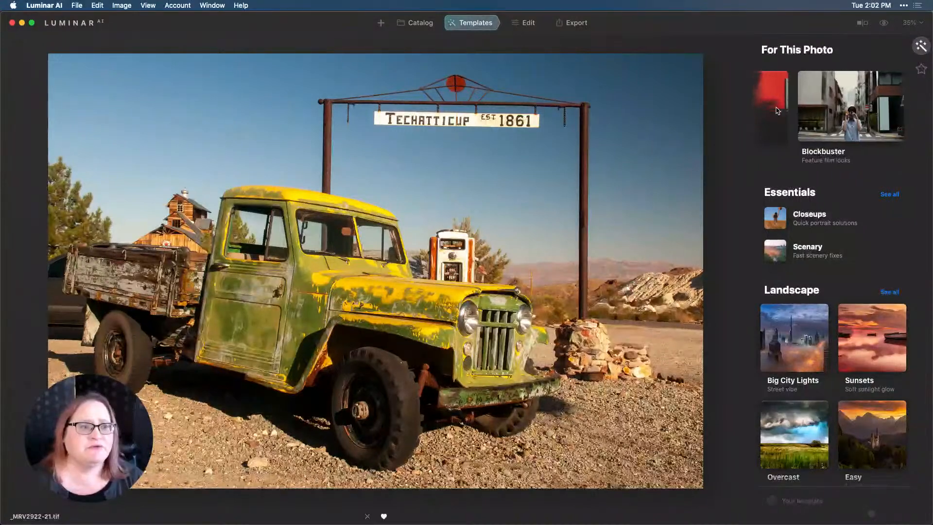
scroll(776, 109, right, 4)
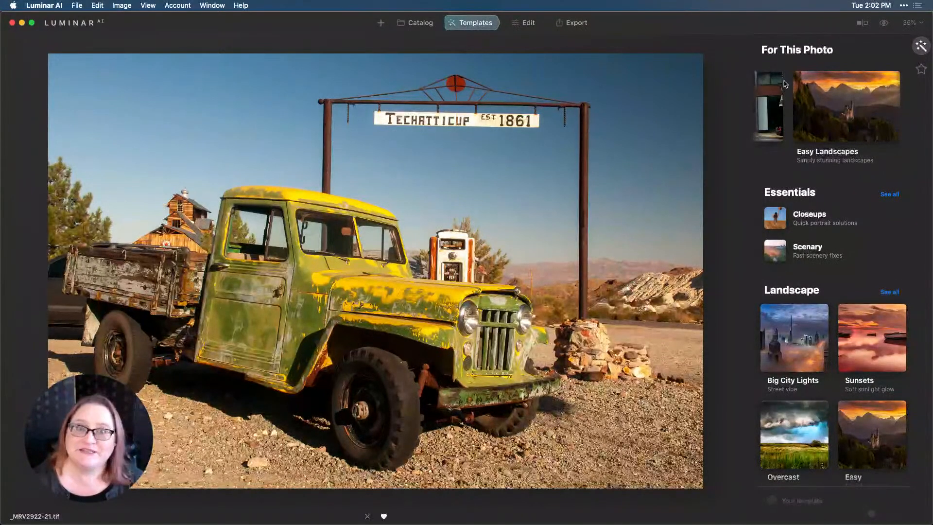
scroll(775, 141, down, 10)
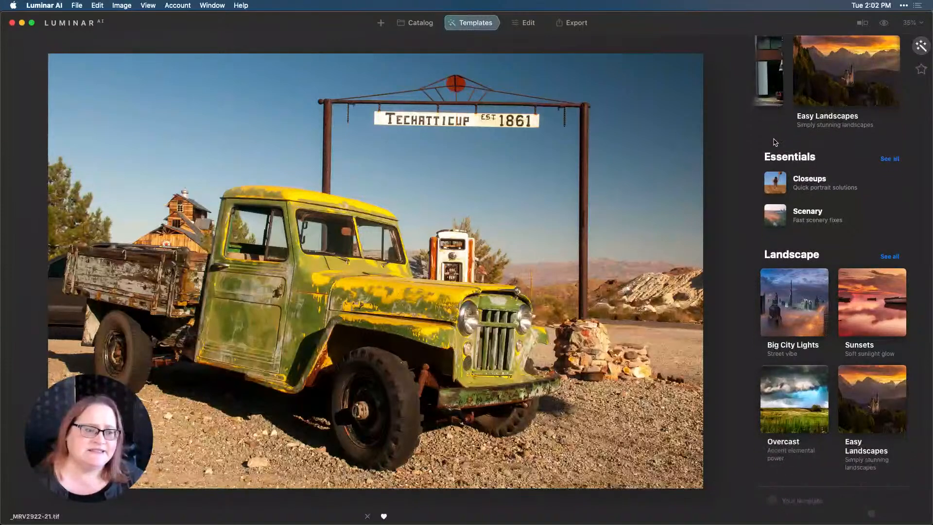
scroll(775, 142, down, 9)
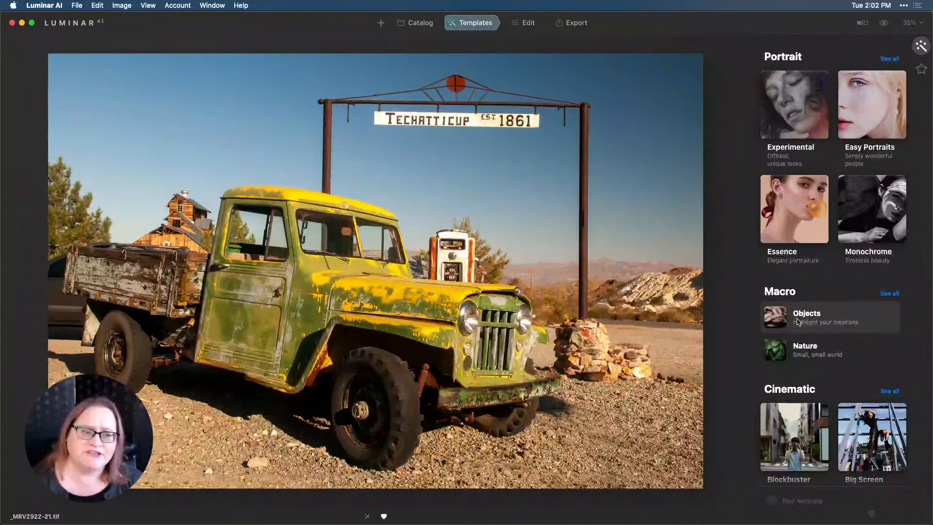
click(798, 321)
click(797, 363)
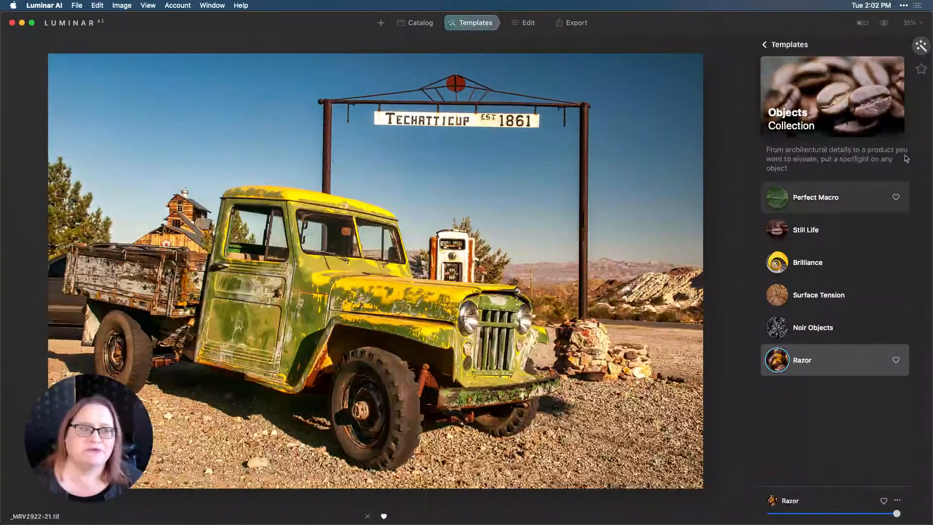
- Compare the photo with and without the Razor template, keeping the template strength at its maximum
click(883, 24)
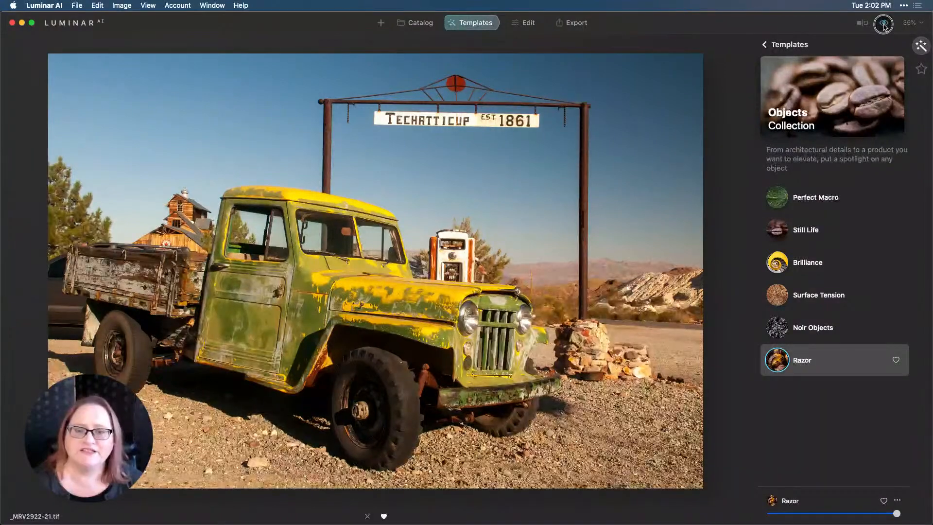
click(883, 25)
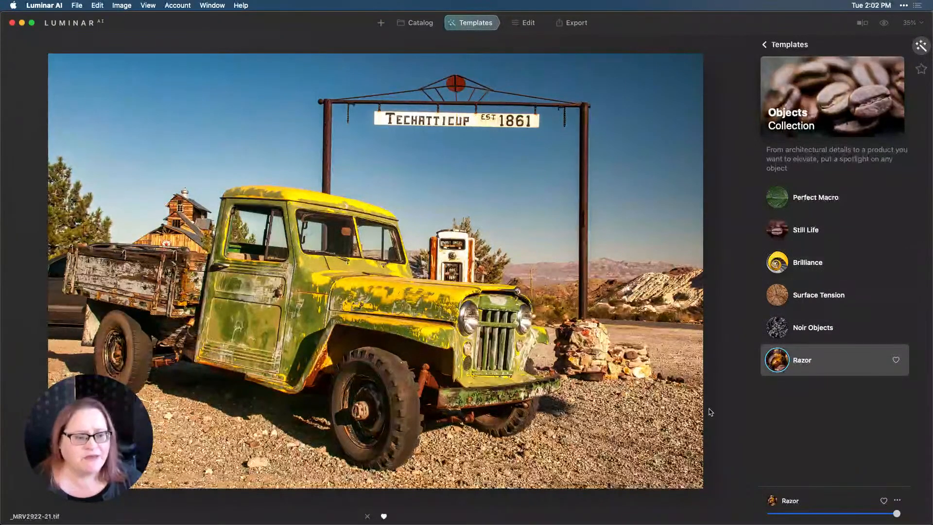
mouse_move(896, 514)
mouse_down()
mouse_move(803, 513)
mouse_move(908, 515)
mouse_up()
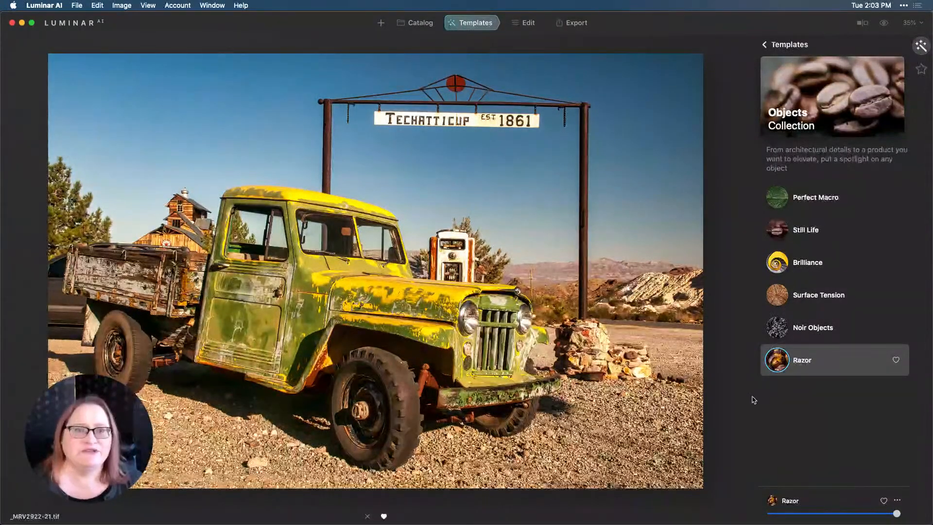
- Open the Composition AI tool among the Essentials editing tools for the truck photo
click(531, 26)
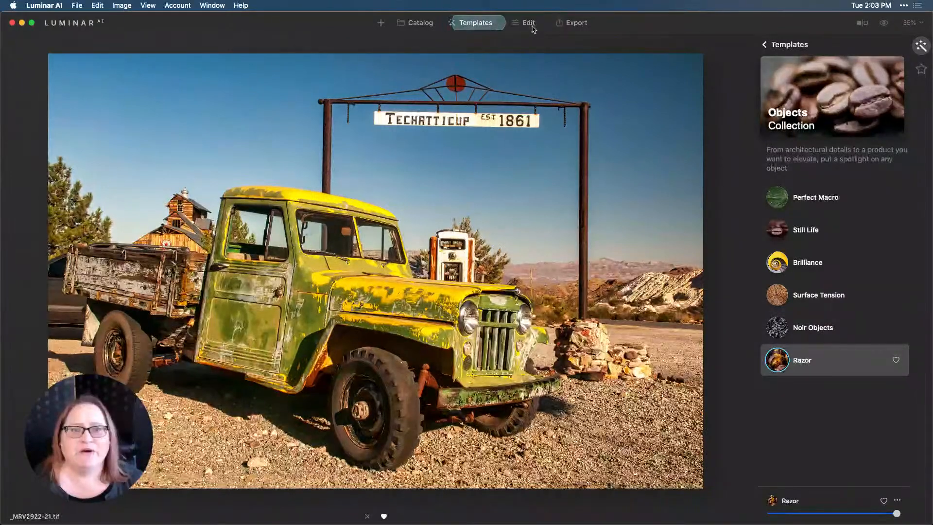
click(920, 48)
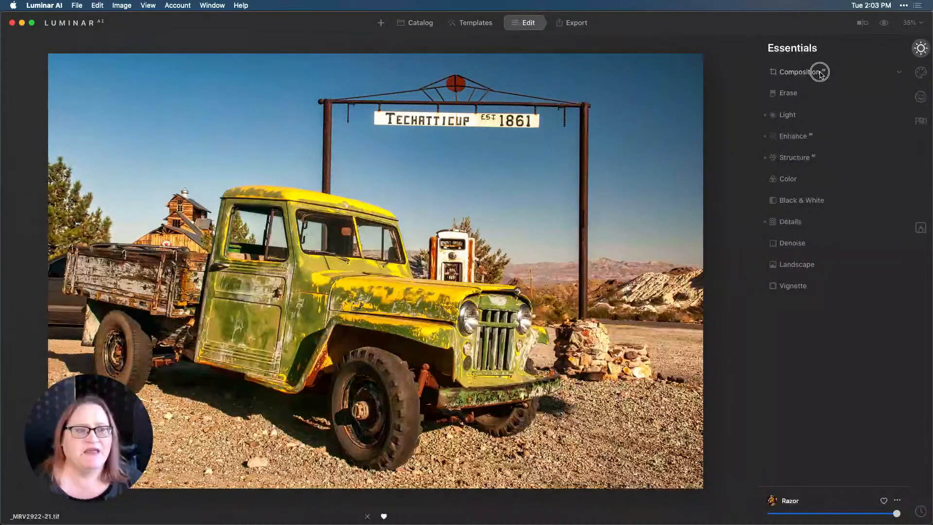
click(820, 72)
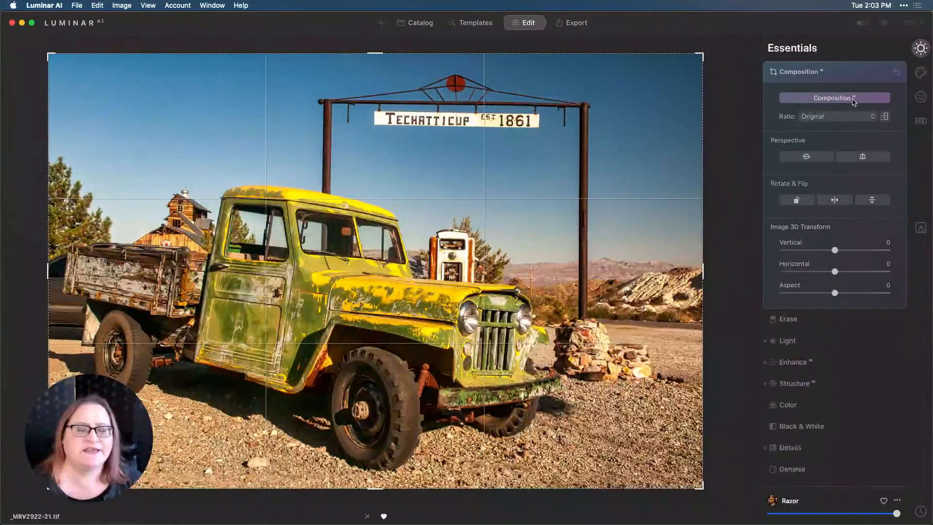
- Try the automatic Composition AI crop on the photo and reset it
click(854, 100)
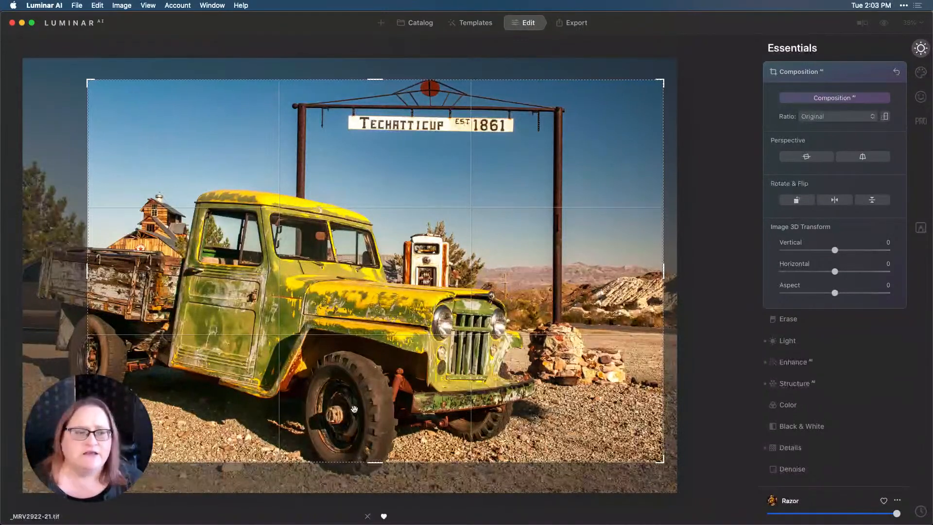
click(895, 72)
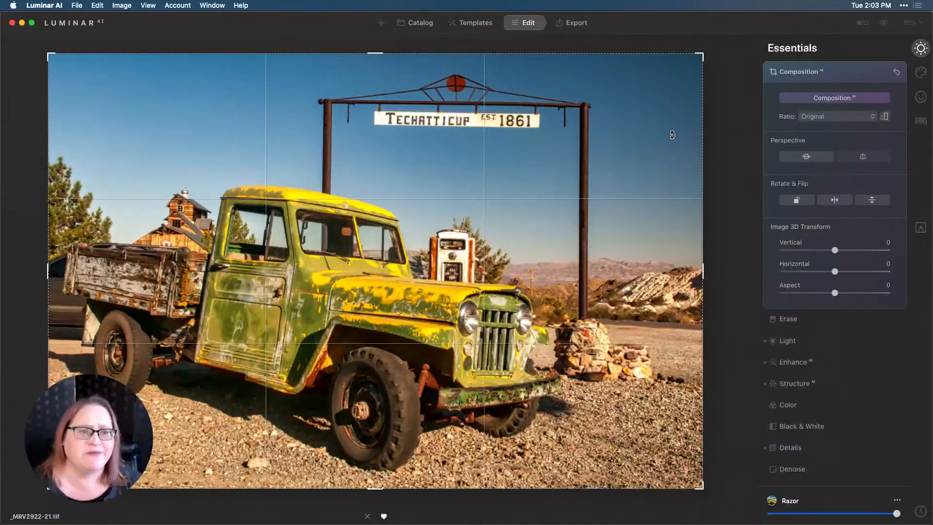
- Rotate the photo slightly counter-clockwise and crop it to a 5:7 ratio, repositioned to include more of the truck's rear
drag(715, 134, 716, 131)
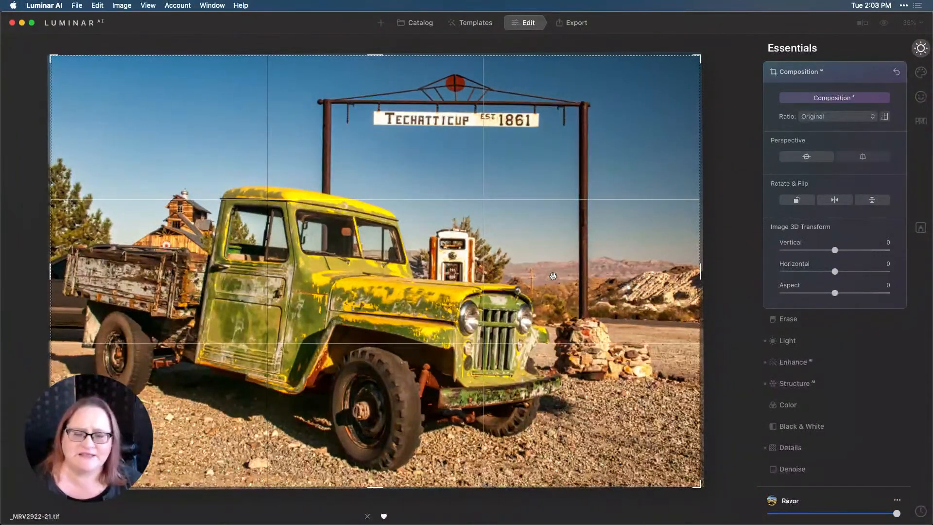
click(830, 122)
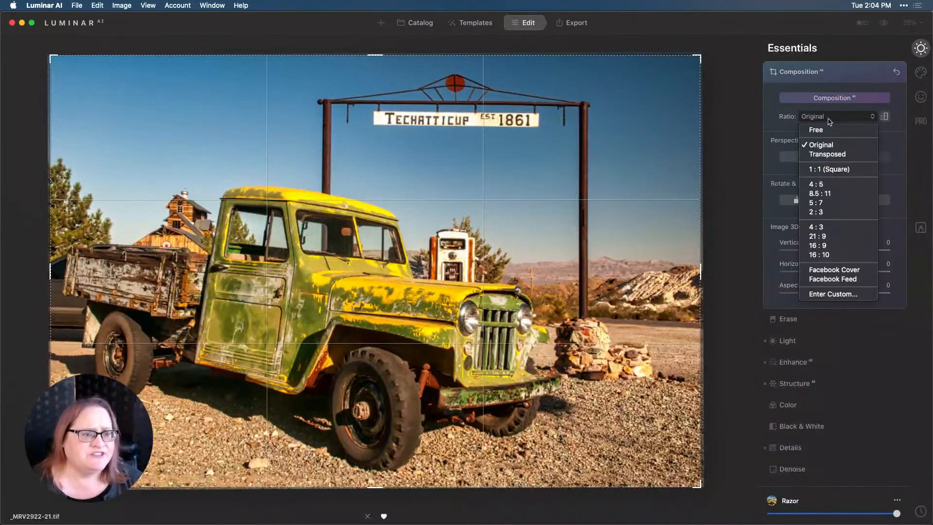
click(825, 203)
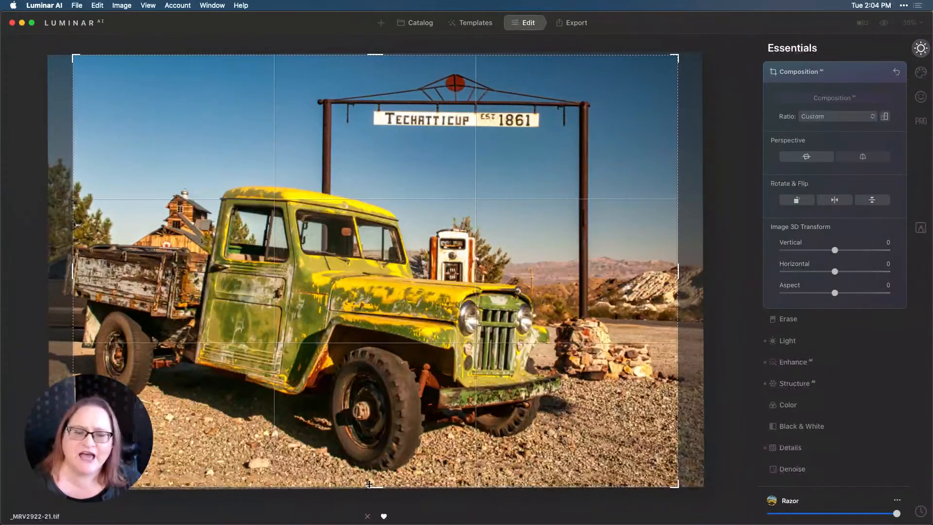
drag(514, 373, 531, 373)
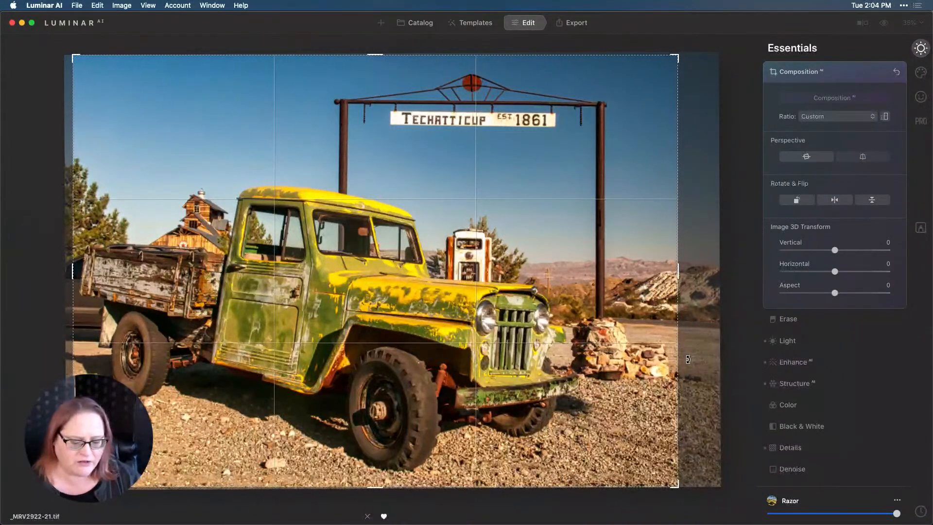
key(Return)
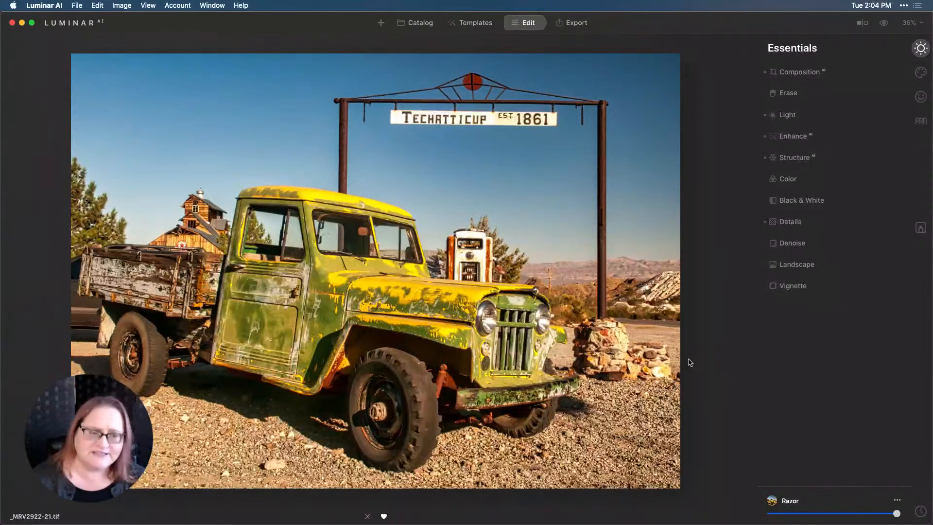
- Set the Accent AI amount in Enhance AI to 85
click(810, 136)
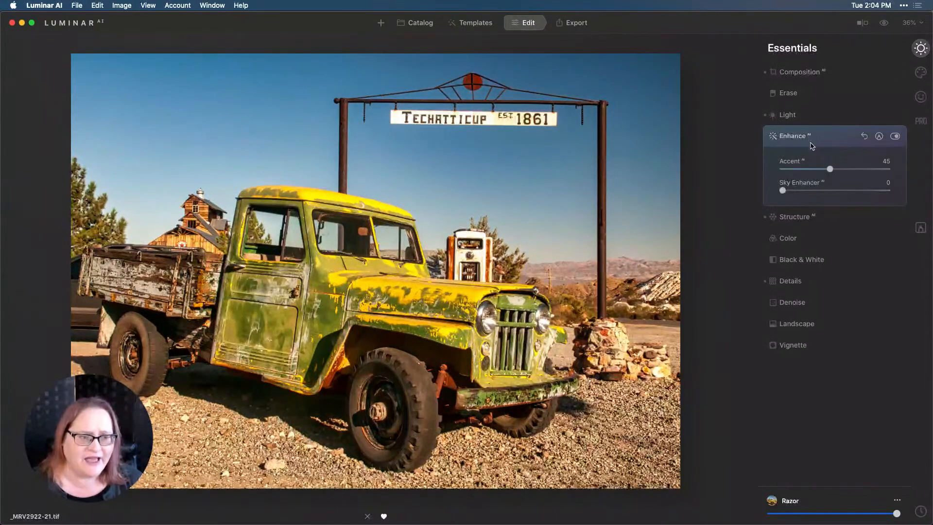
drag(830, 170, 862, 167)
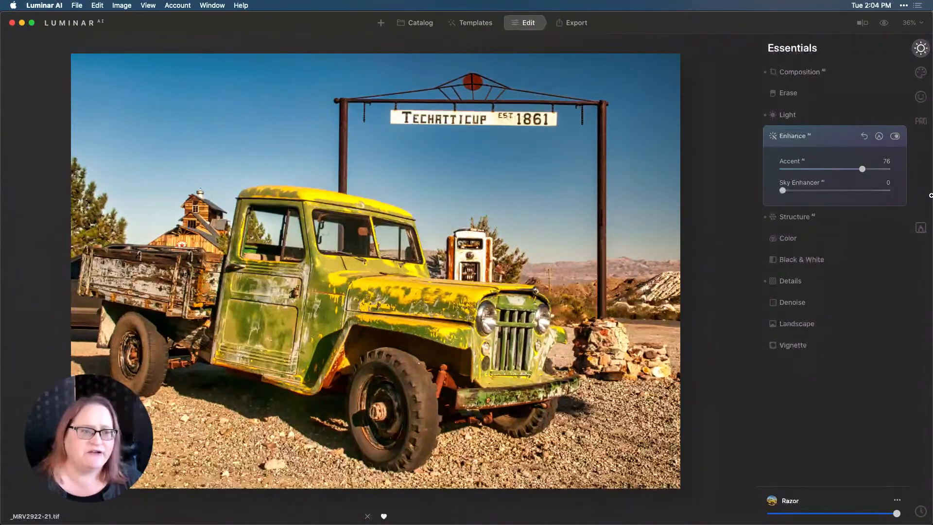
drag(862, 168, 870, 170)
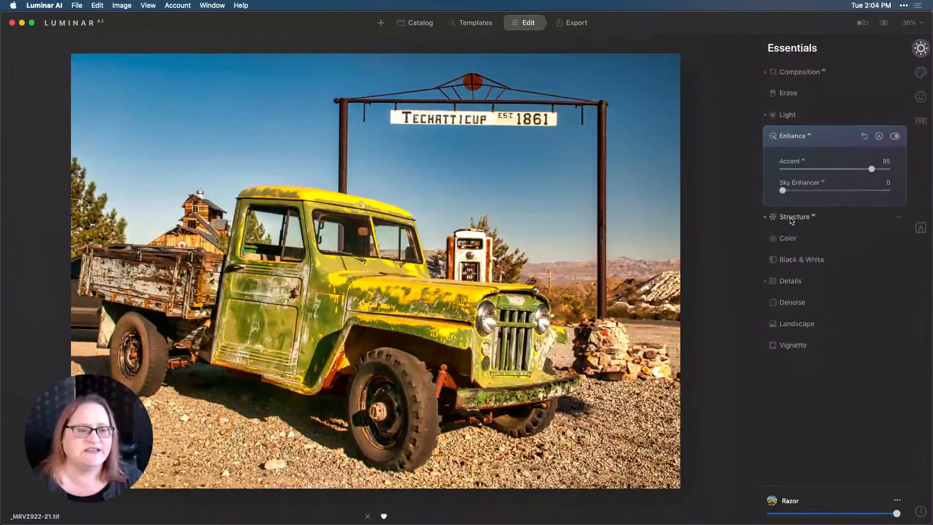
- Set the Structure AI amount to 54 and, after trying a Boost of 21, return Boost to 0
click(791, 217)
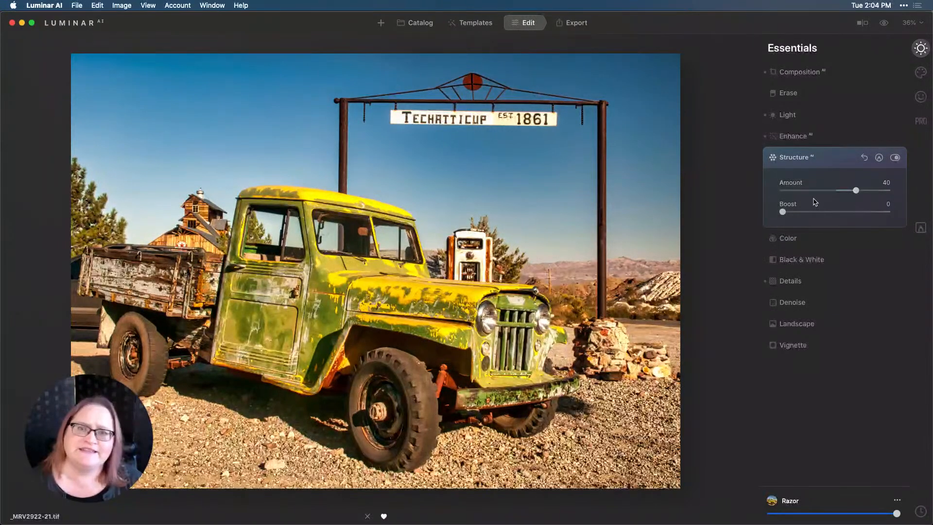
drag(855, 190, 867, 192)
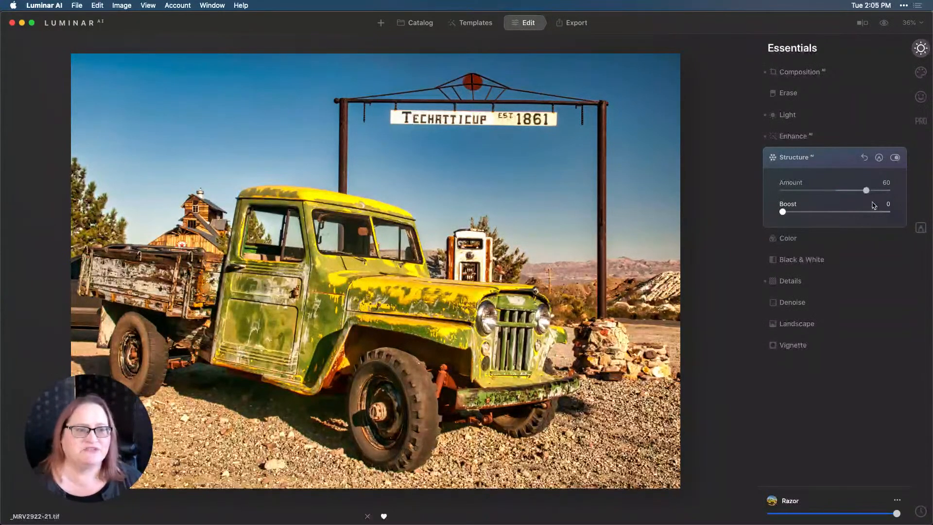
drag(782, 212, 804, 212)
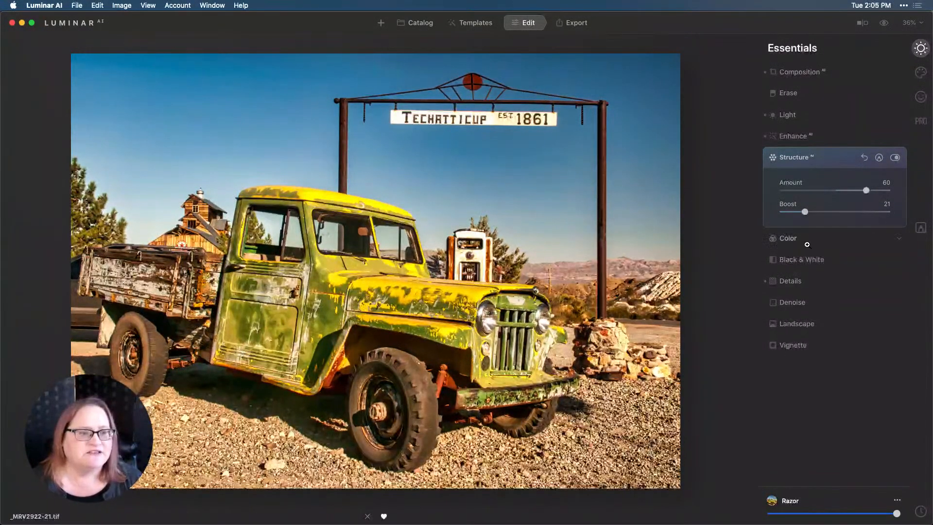
drag(805, 211, 750, 212)
drag(866, 191, 863, 192)
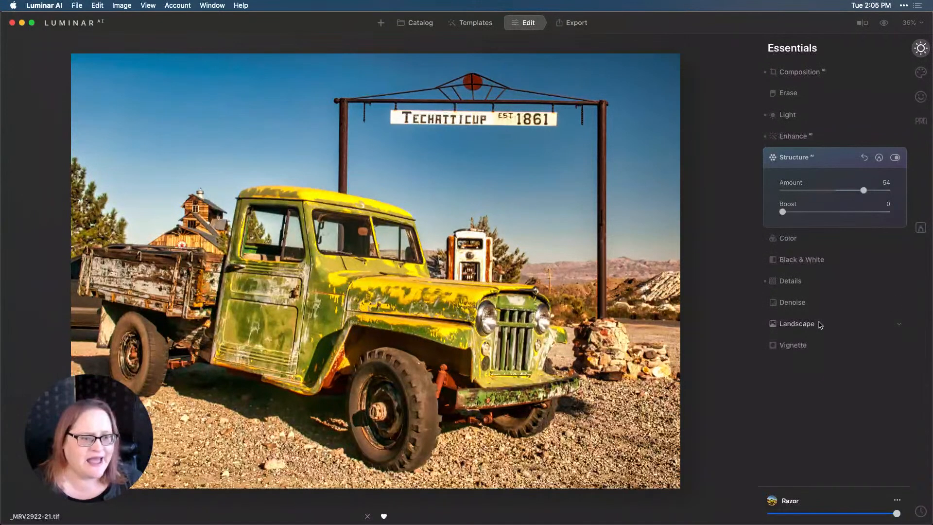
- Adjust the photo's Details to Small Details 5, Medium Details 28 and Large Details 14
click(787, 281)
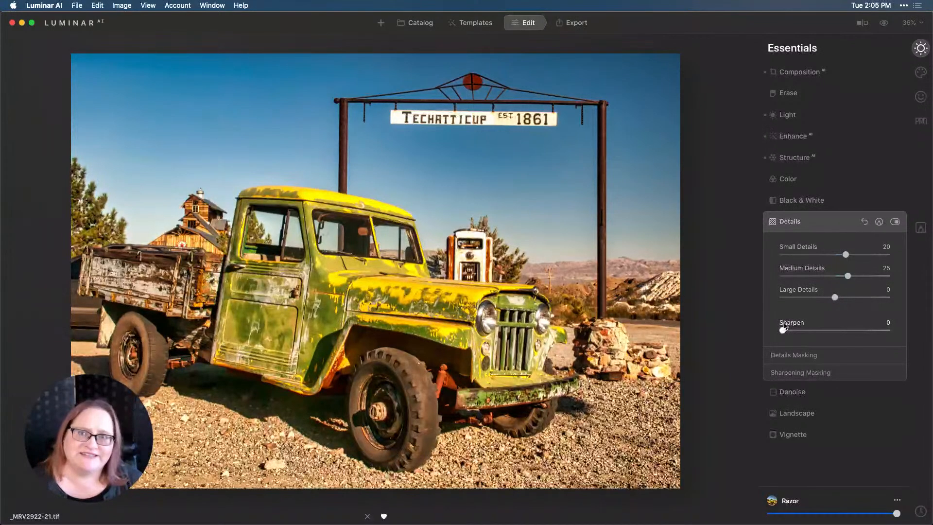
drag(845, 254, 844, 298)
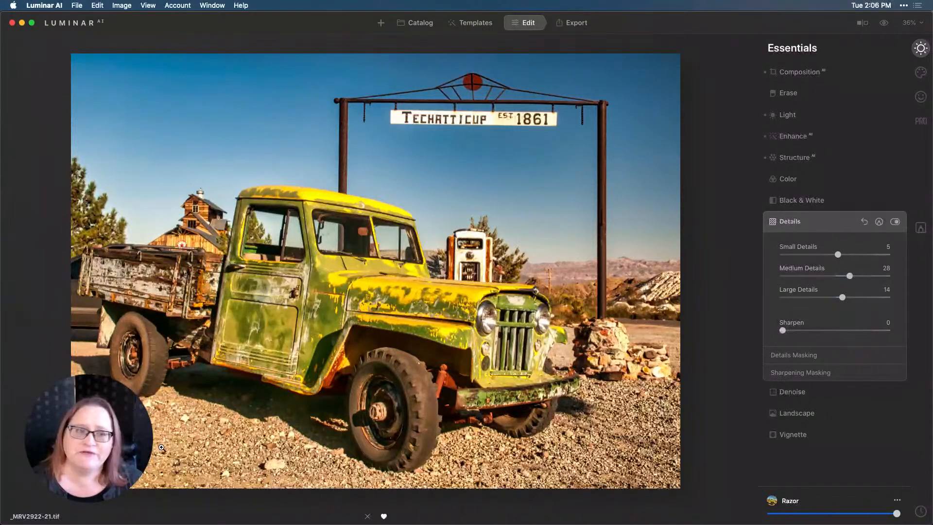
- Darken the gravel in the foreground below the truck with Dodge & Burn, using a brush size of 195
click(925, 128)
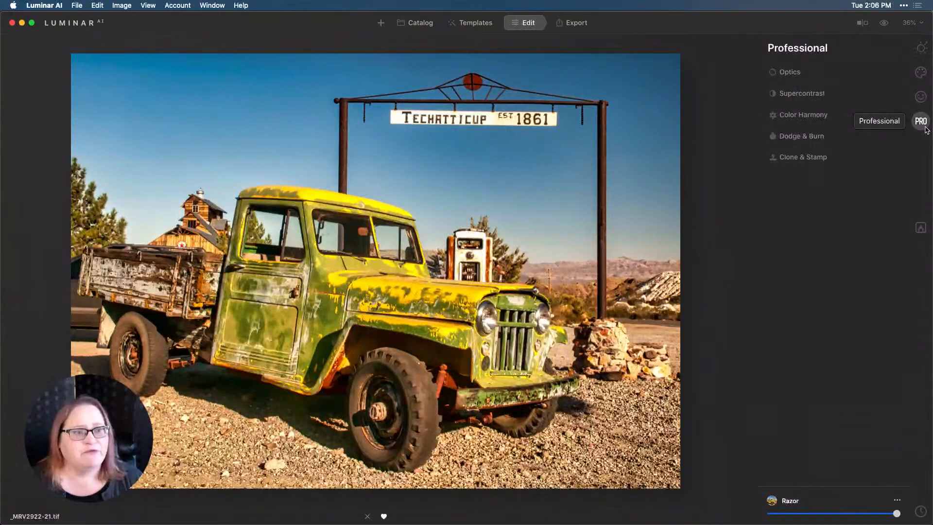
click(832, 138)
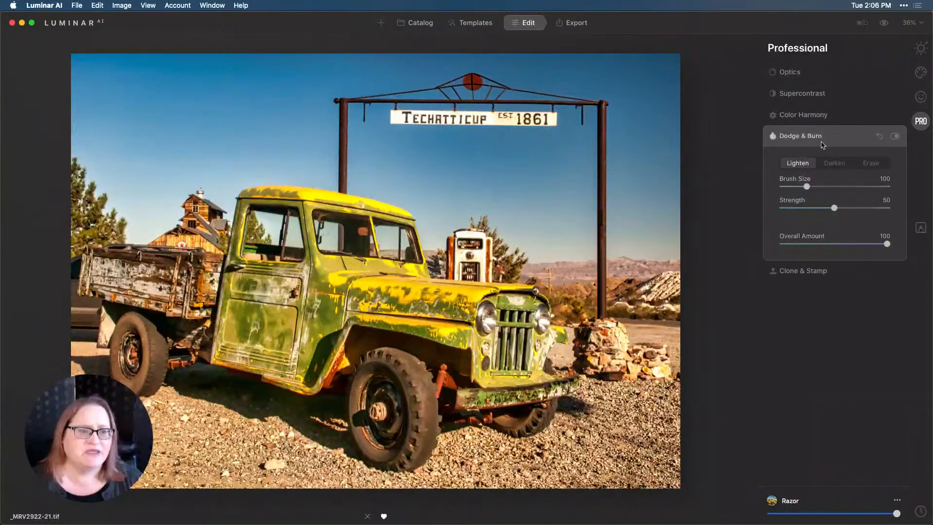
click(839, 168)
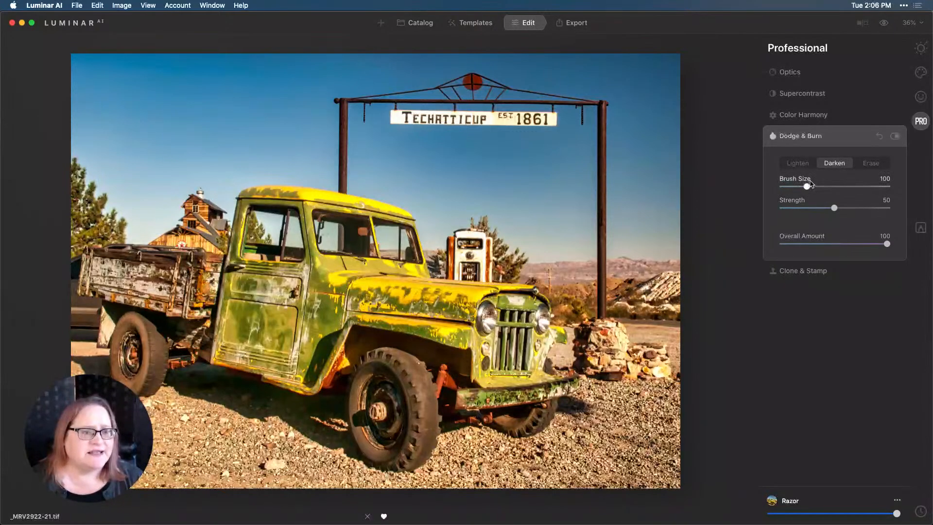
drag(807, 186, 832, 186)
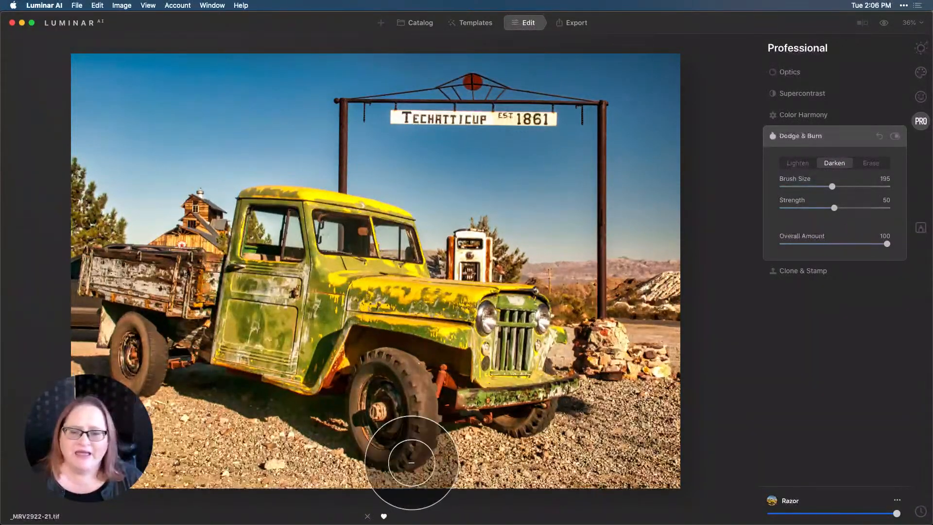
mouse_move(301, 463)
mouse_down()
mouse_move(161, 423)
mouse_move(285, 493)
mouse_up()
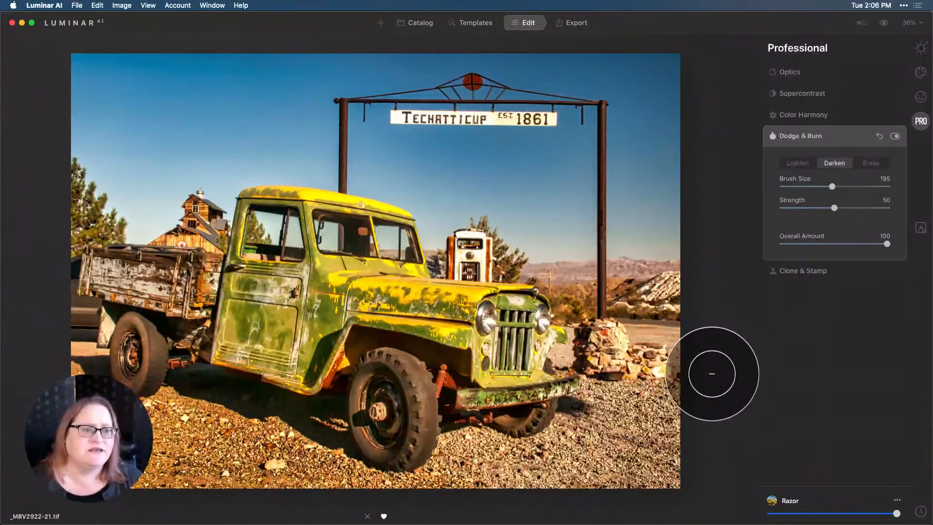
- Set the Dodge & Burn overall amount to 53 and compare the photo with the effect off and on
drag(887, 244, 838, 247)
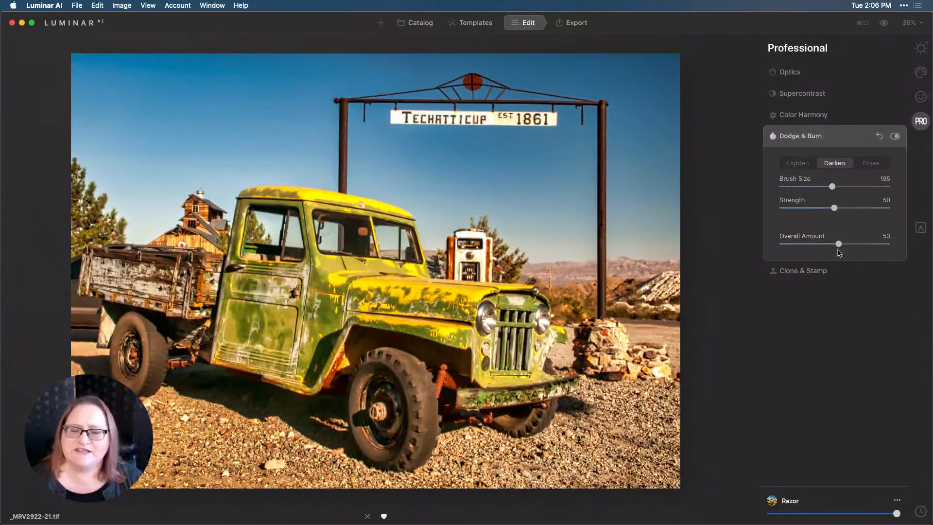
click(897, 138)
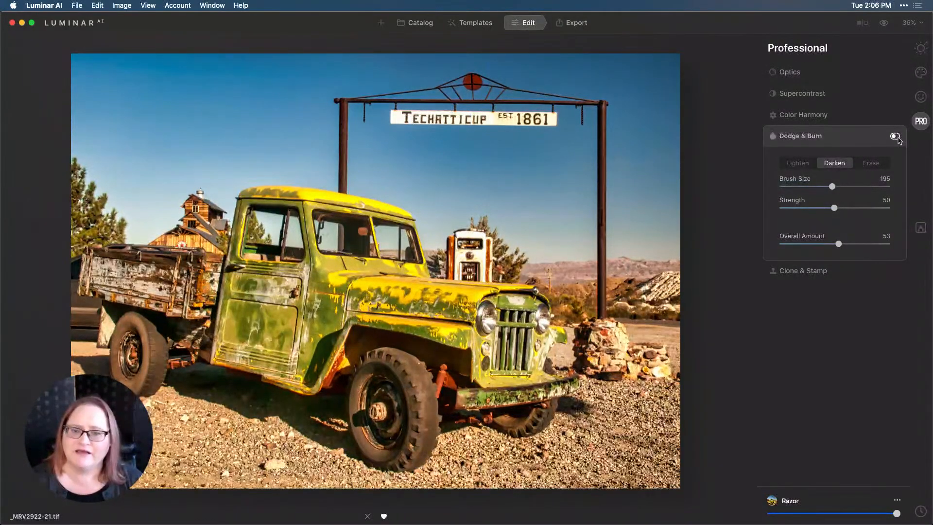
click(896, 137)
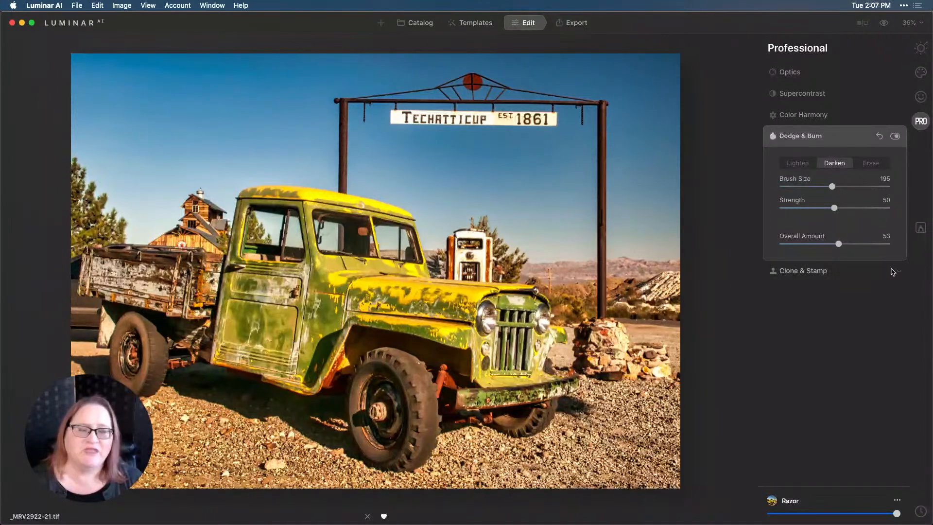
- Compare the edited photo with its original, and reduce the Razor template's overall strength to about 70 percent of full
click(814, 115)
click(883, 24)
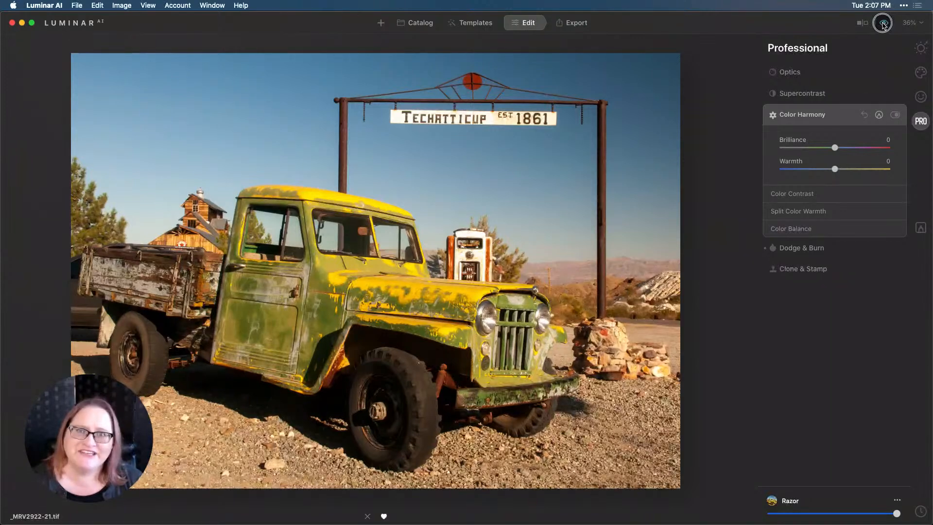
click(883, 24)
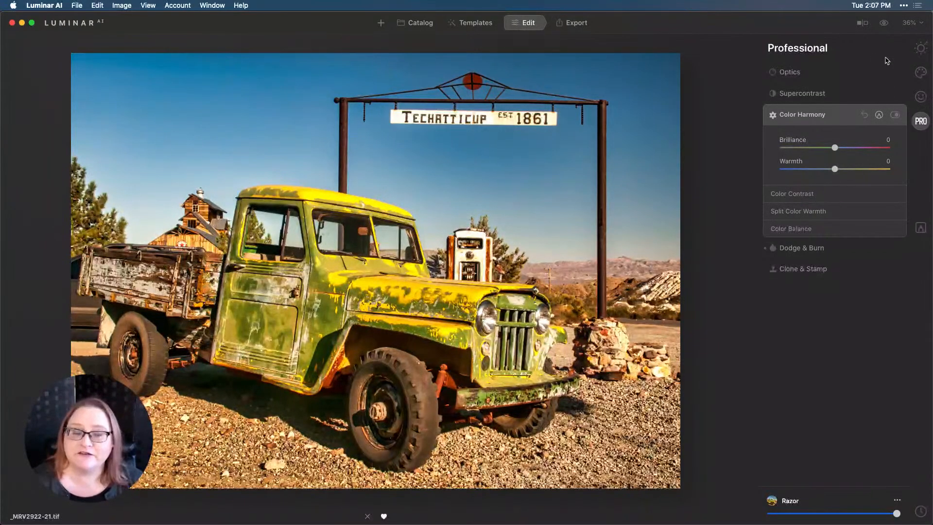
drag(896, 513, 858, 515)
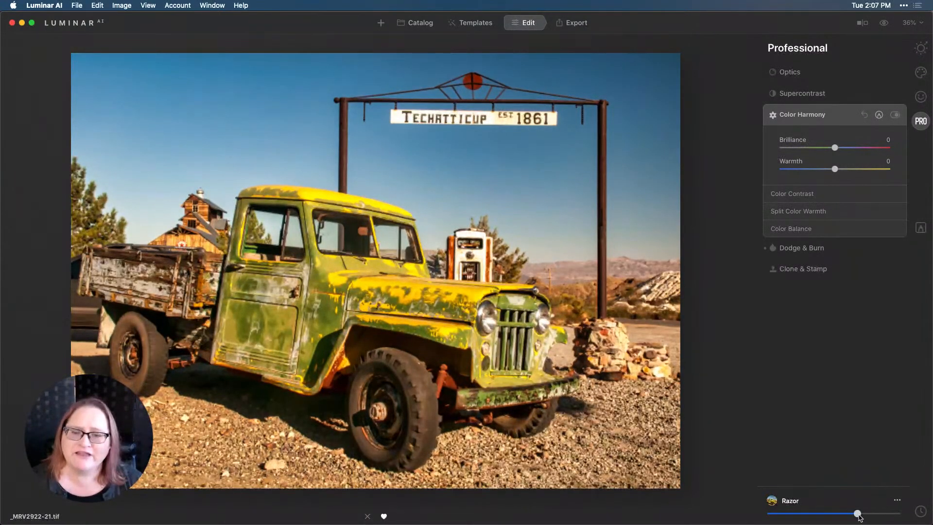